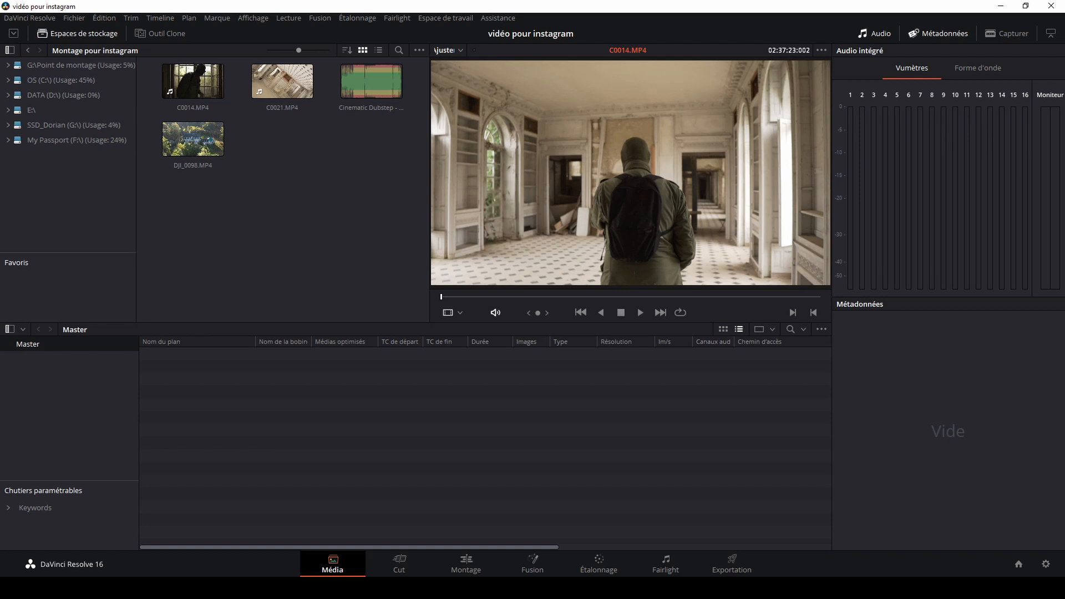
# Create a new bin named Clips in the media pool
pyautogui.rightClick(75, 382)
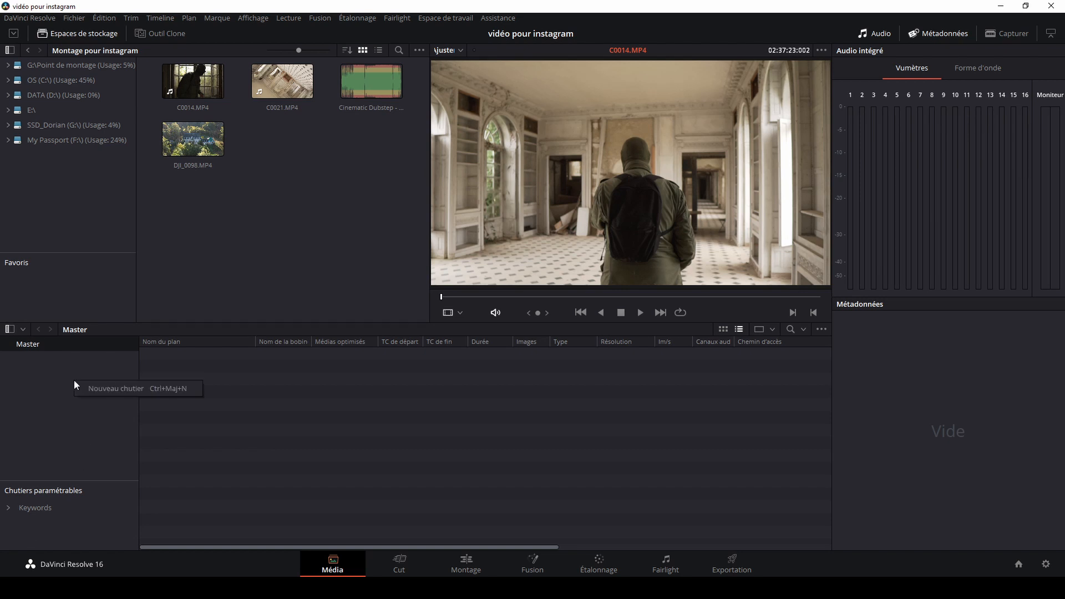
pyautogui.click(103, 391)
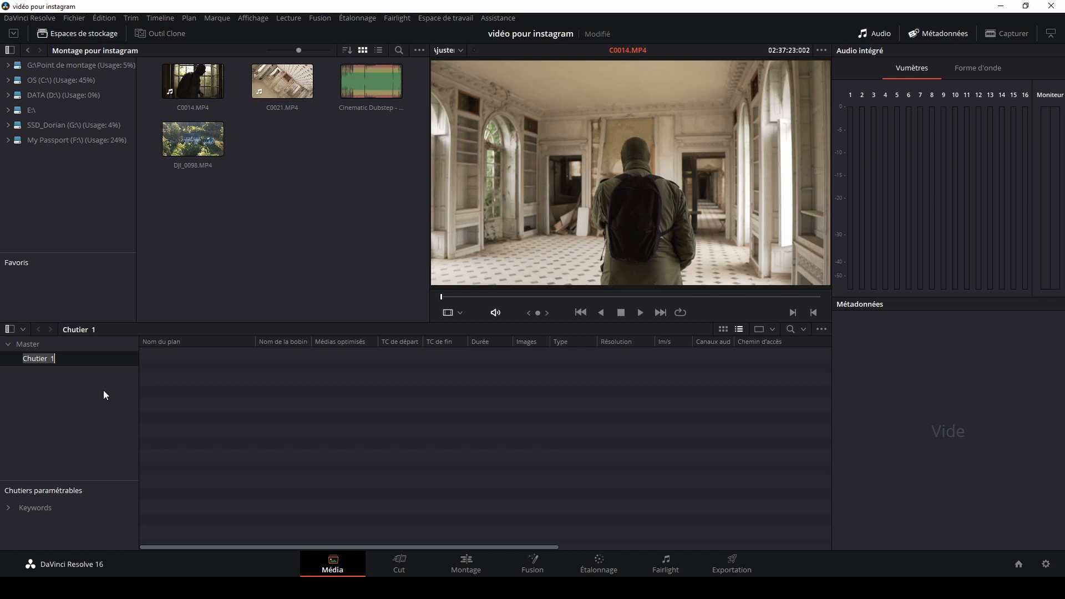
pyautogui.write('Clips')
pyautogui.press('Return')
# Add a second bin named musique under Master
pyautogui.click(29, 344)
pyautogui.rightClick(29, 348)
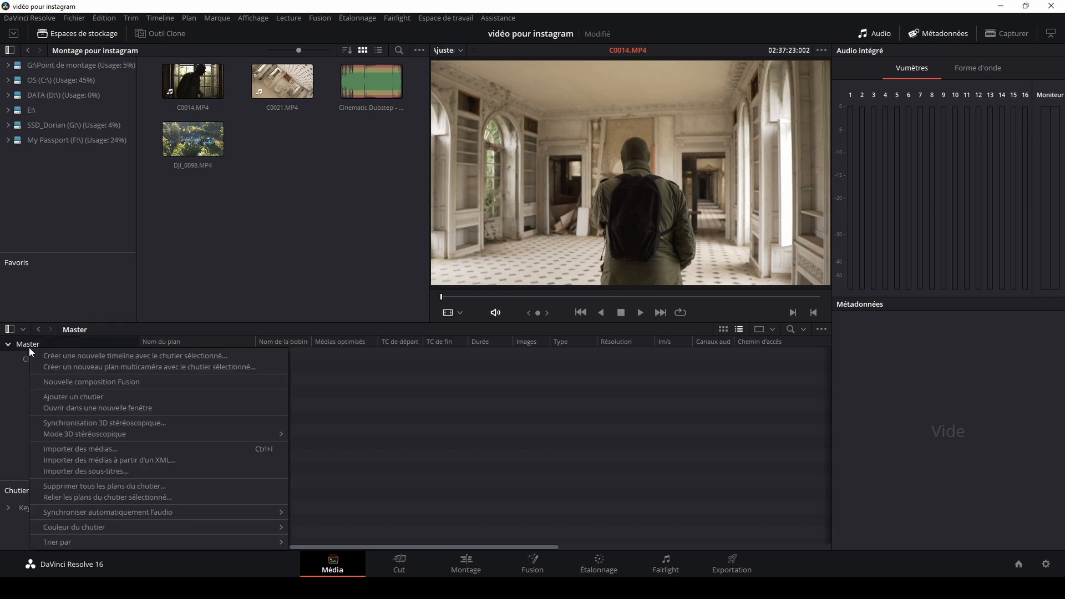
pyautogui.click(74, 396)
pyautogui.write('musique')
pyautogui.press('Return')
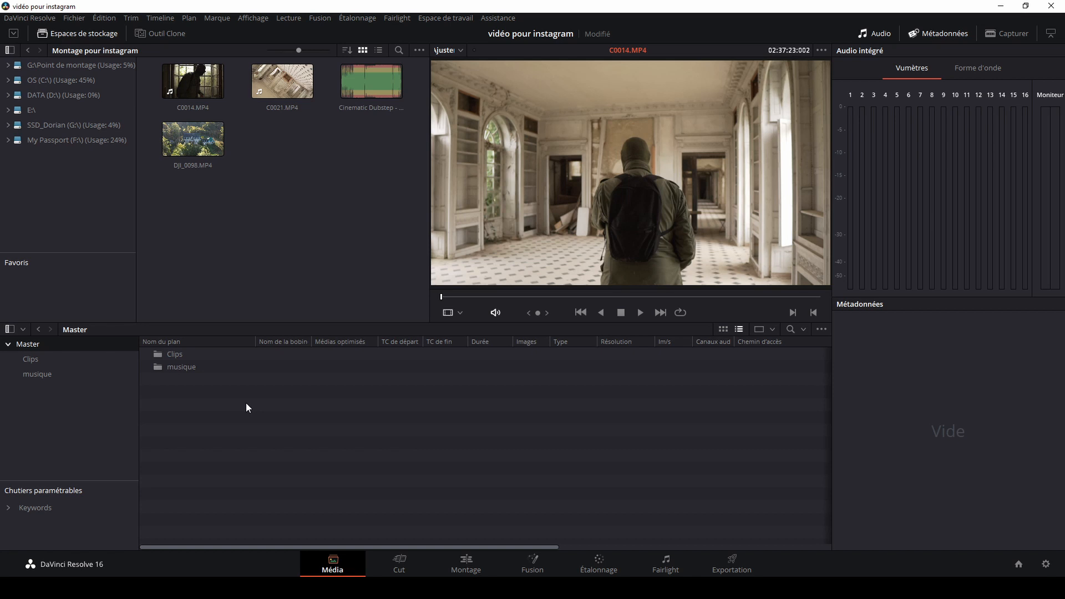
# Set the project's timeline resolution to 1080 x 1080 pixels and its timeline frame rate to 30 fps
pyautogui.click(1047, 566)
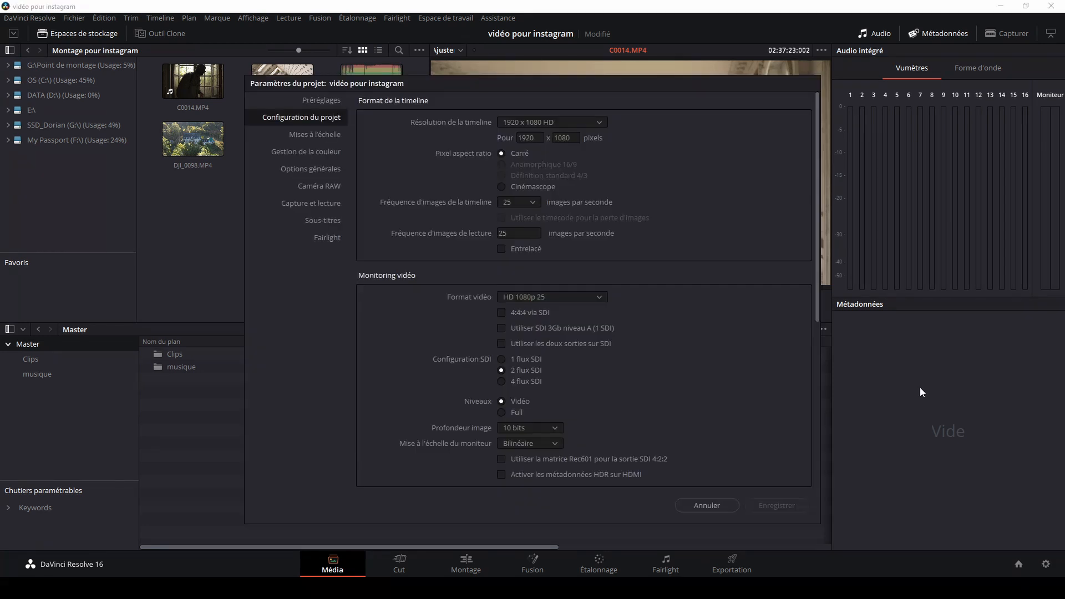
pyautogui.doubleClick(527, 138)
pyautogui.write('1080')
pyautogui.press('Tab')
pyautogui.click(532, 204)
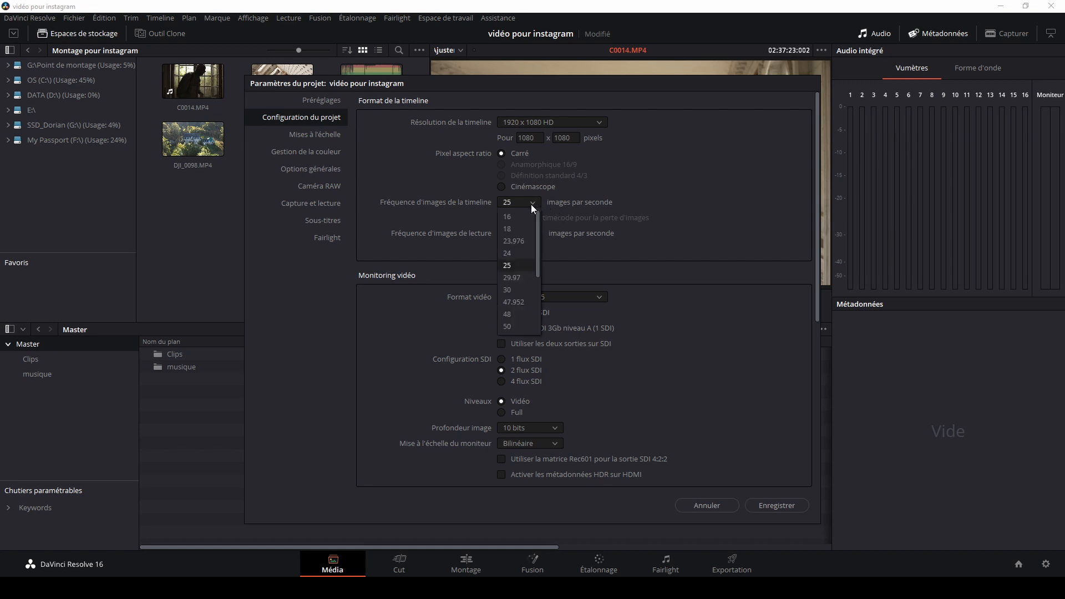
pyautogui.click(508, 289)
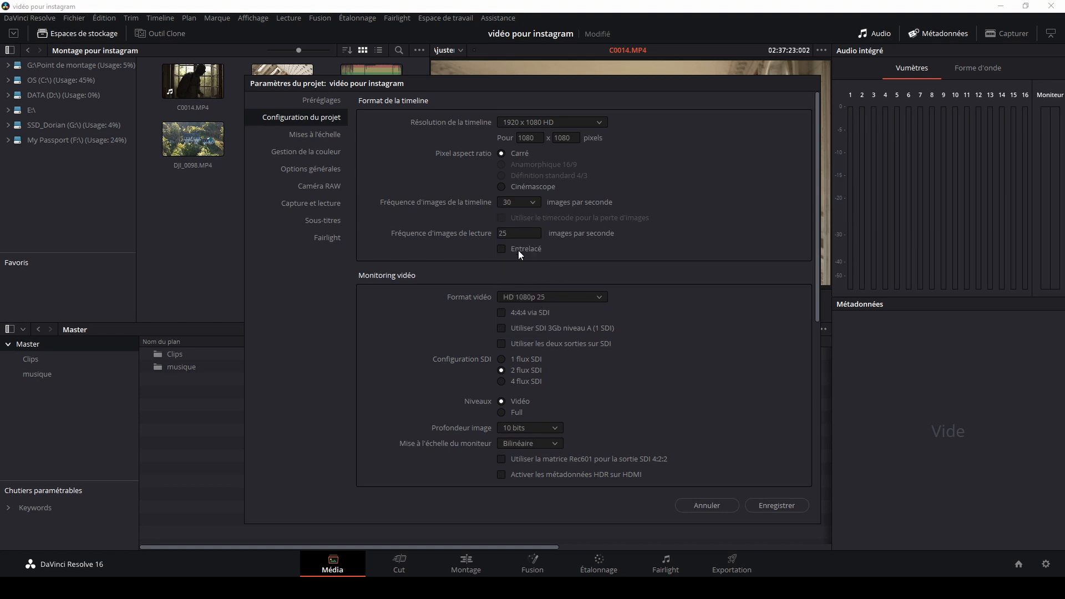
# Adjust the playback frame rate and the video monitoring format, and save the project settings
pyautogui.click(524, 234)
pyautogui.press('Return')
pyautogui.click(577, 295)
pyautogui.click(552, 372)
pyautogui.click(780, 506)
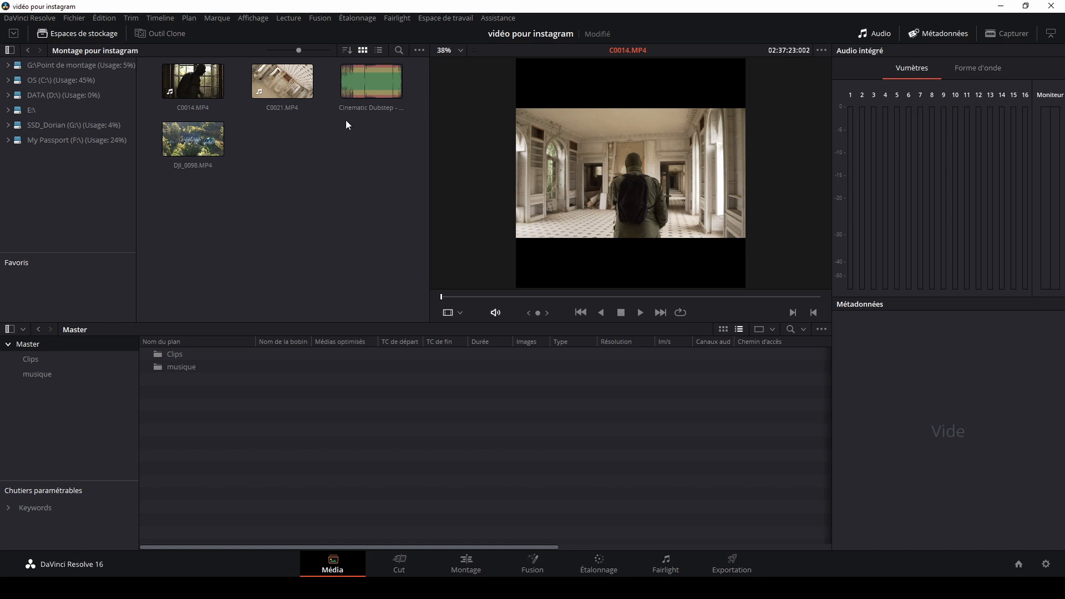
# Import the three MP4 clips into the Clips bin, keeping the project frame rate, and the Cinematic Dubstep MP3 into the musique bin
pyautogui.moveTo(315, 202); pyautogui.dragTo(214, 354)
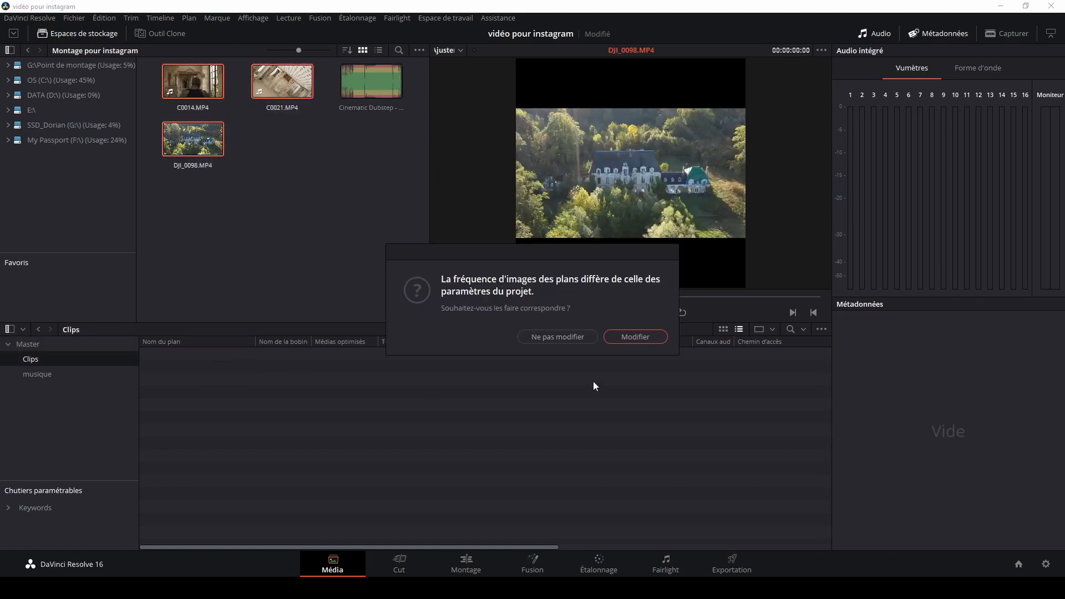
pyautogui.click(581, 340)
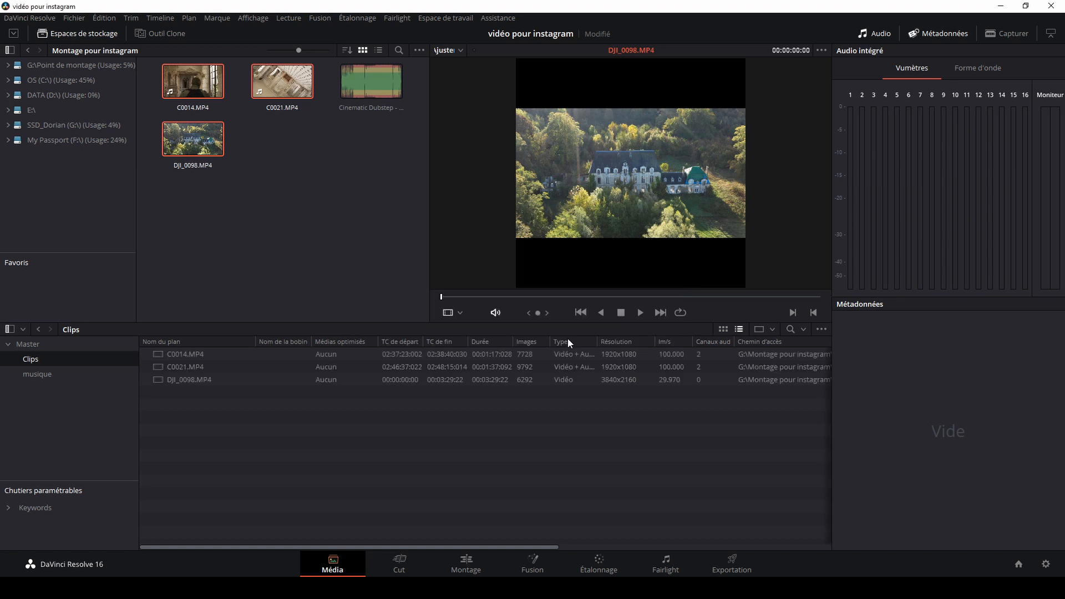
pyautogui.click(62, 380)
pyautogui.moveTo(370, 91); pyautogui.dragTo(285, 333)
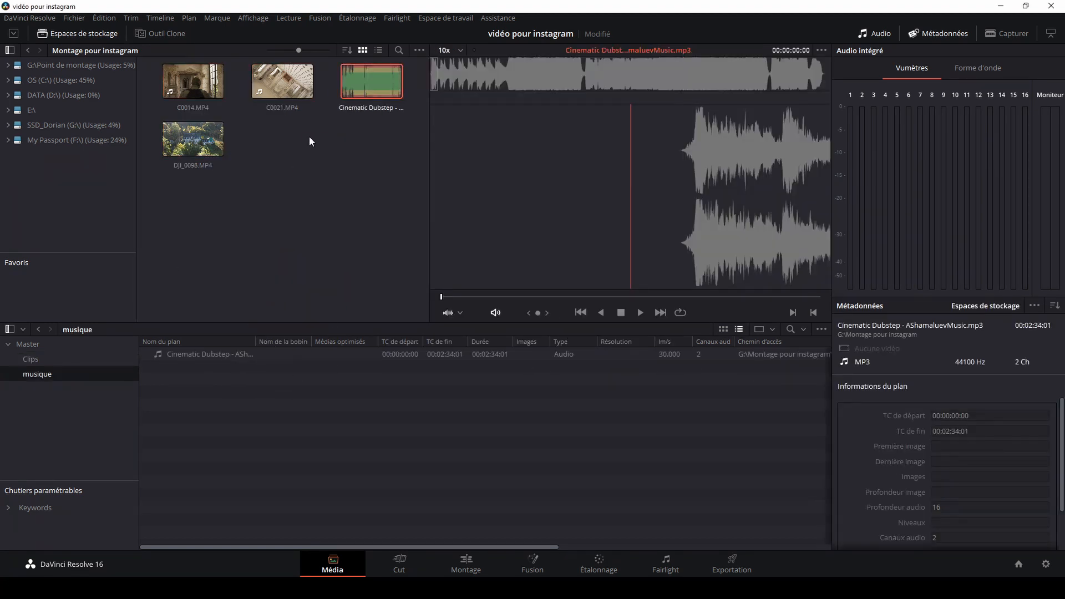
# On the editing page, place the Cinematic Dubstep music at the start of a new timeline and trim it to about 59:27
pyautogui.click(466, 563)
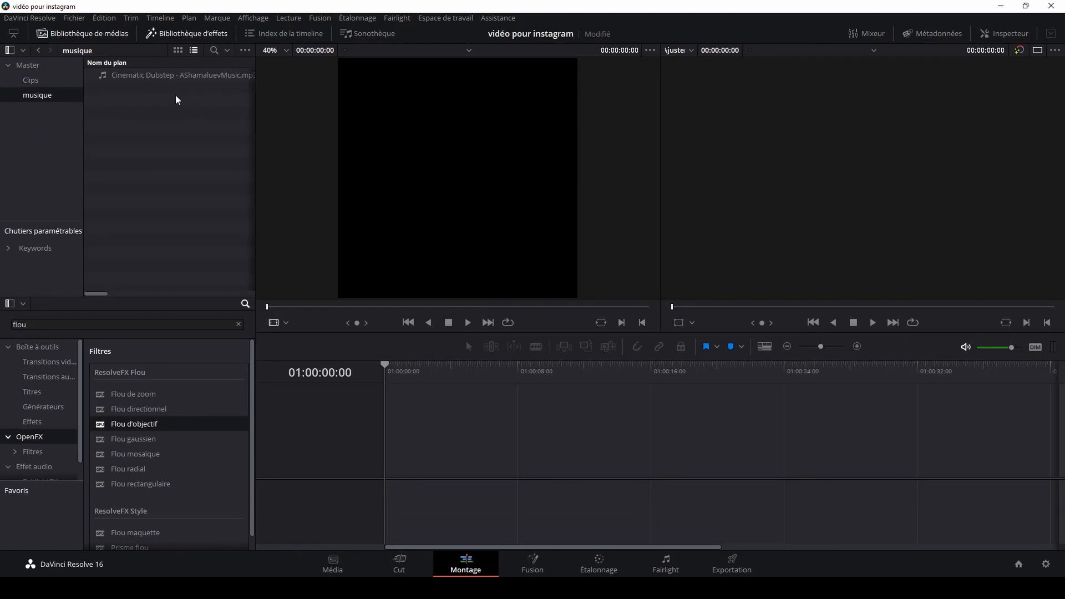
pyautogui.moveTo(158, 79); pyautogui.dragTo(393, 505)
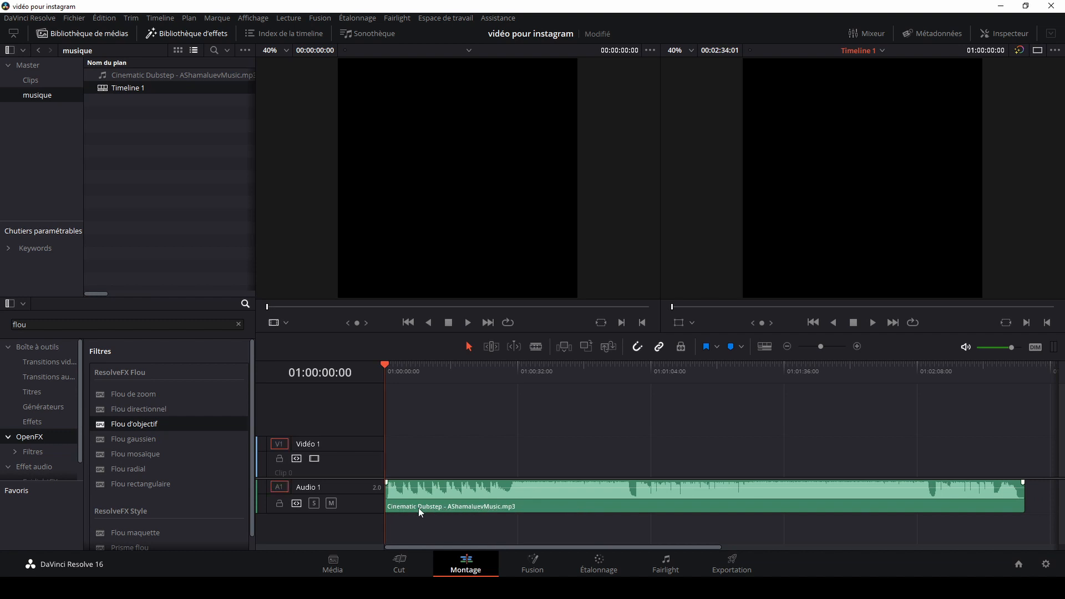
pyautogui.click(1005, 380)
pyautogui.press('End')
pyautogui.moveTo(1023, 493); pyautogui.dragTo(630, 514)
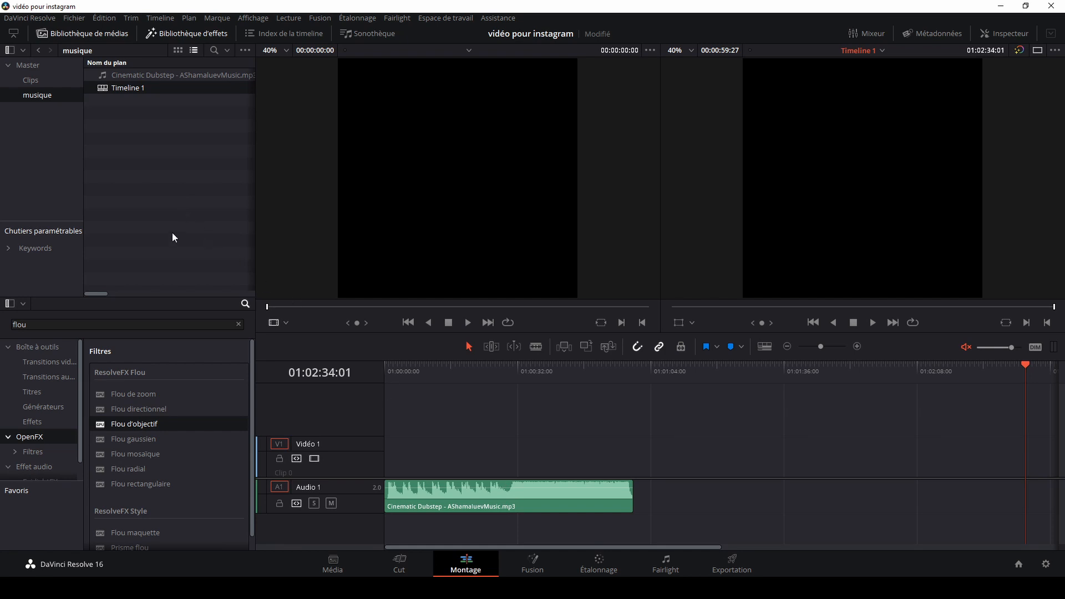
# Mark an excerpt of C0014.MP4 ending at about 02:37:29:008 and place only its video at the start of Vidéo 1
pyautogui.click(40, 81)
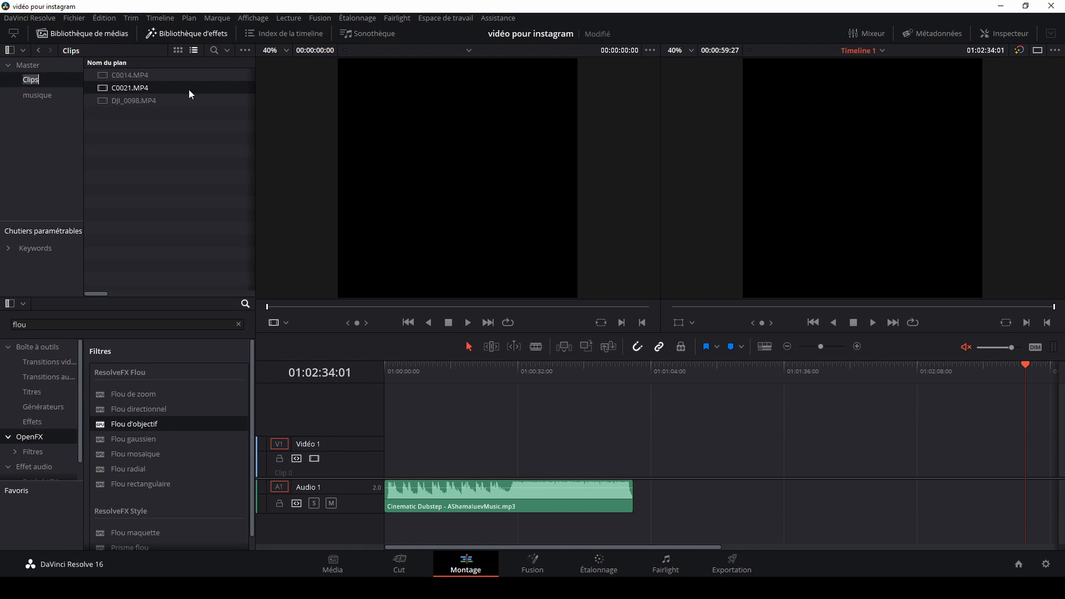
pyautogui.click(129, 74)
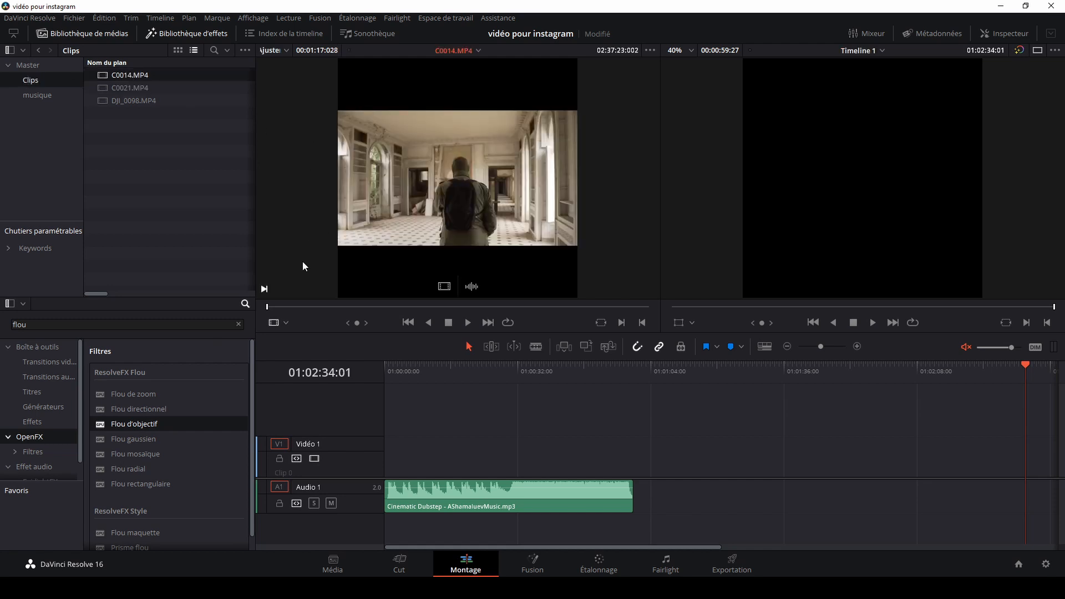
pyautogui.moveTo(294, 309)
pyautogui.mouseDown()
pyautogui.moveTo(311, 310)
pyautogui.moveTo(290, 308)
pyautogui.mouseUp()
pyautogui.press('i')
pyautogui.moveTo(291, 309); pyautogui.dragTo(299, 312)
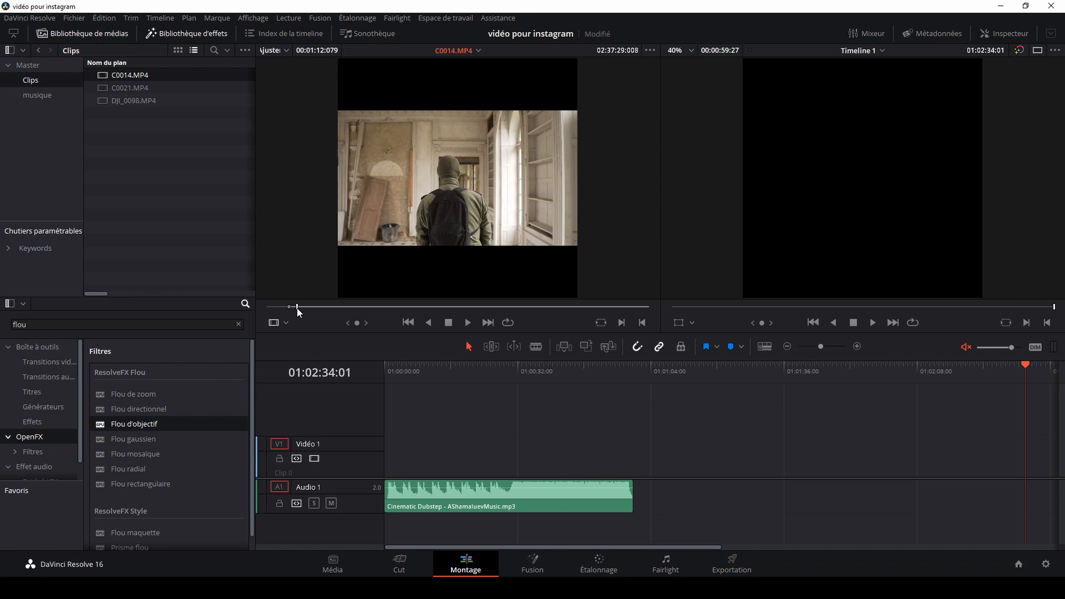
pyautogui.press('o')
pyautogui.moveTo(444, 286)
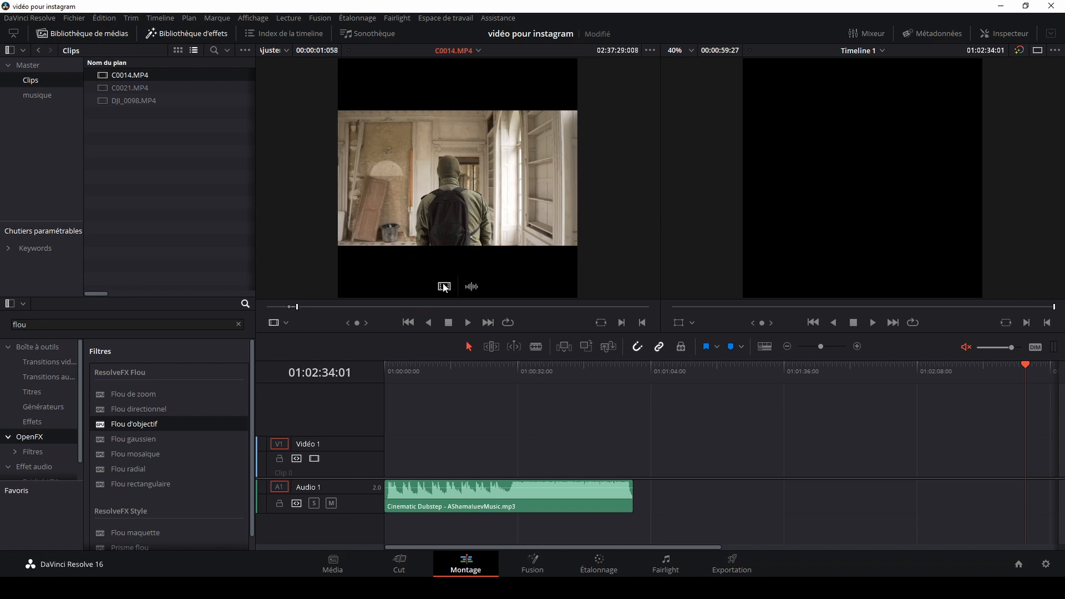
pyautogui.moveTo(444, 287); pyautogui.dragTo(391, 464)
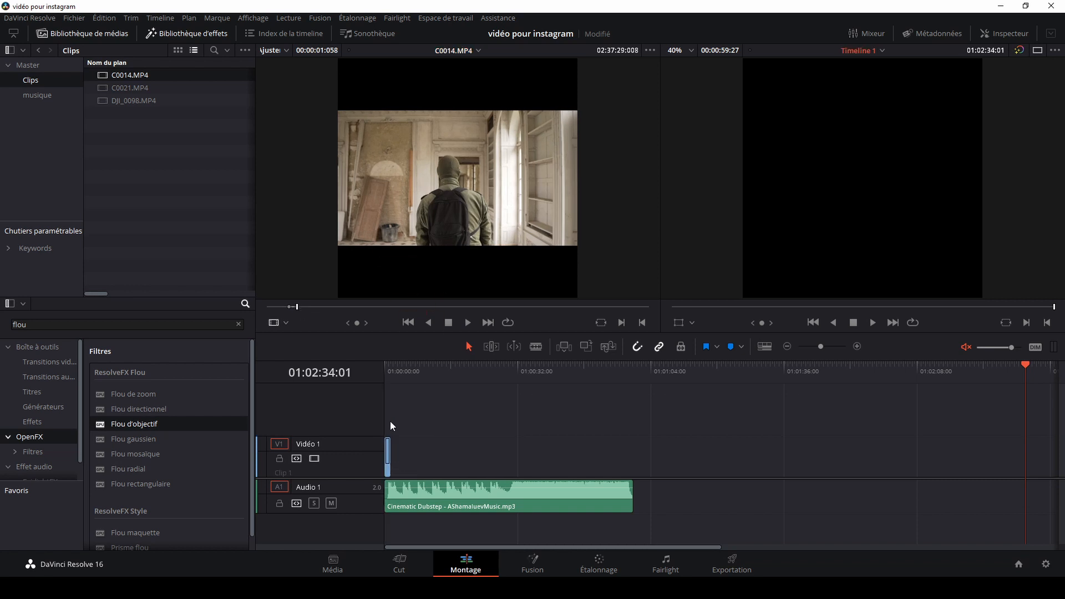
# Add the opening 26 seconds or so of DJI_0098.MP4 to Vidéo 1, directly after the first clip
pyautogui.doubleClick(136, 100)
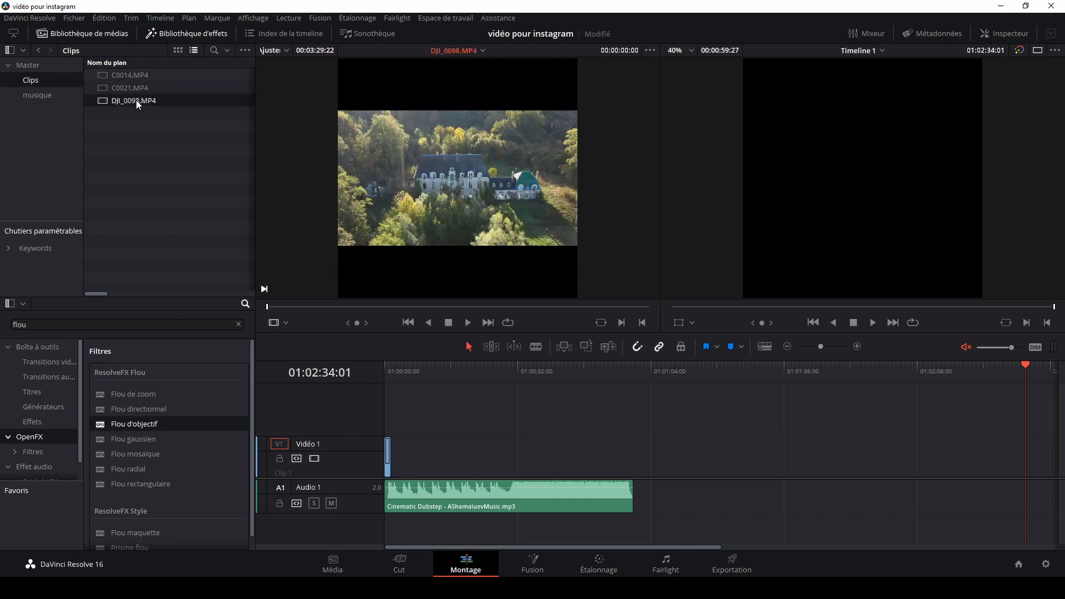
pyautogui.moveTo(268, 311); pyautogui.dragTo(317, 310)
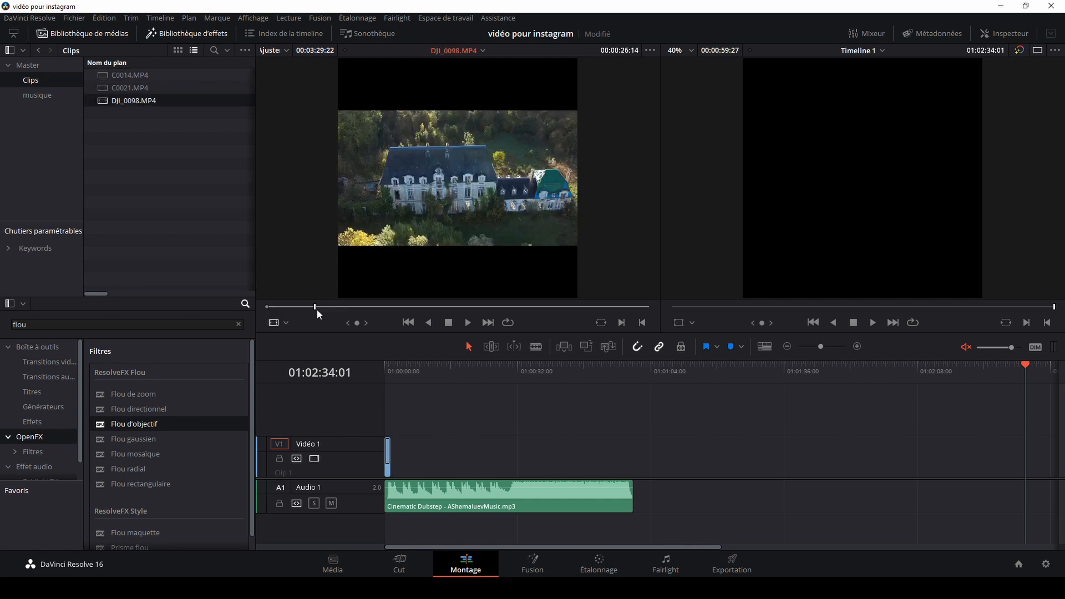
pyautogui.moveTo(335, 211); pyautogui.dragTo(392, 459)
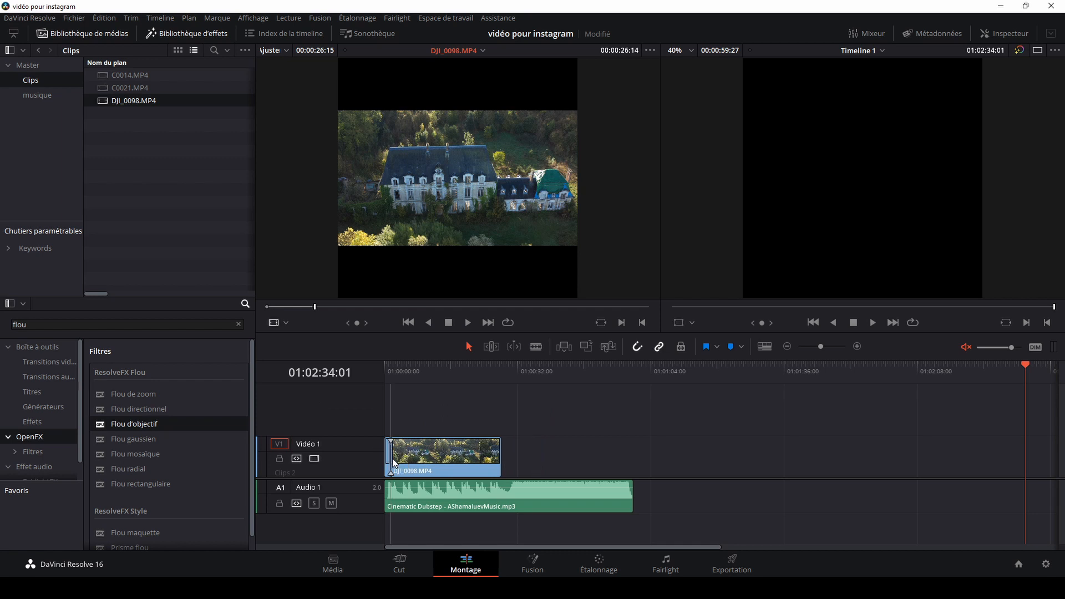
# Mark an excerpt of C0021.MP4 starting at about 02:46:48:059 and place it directly after the drone clip
pyautogui.doubleClick(121, 89)
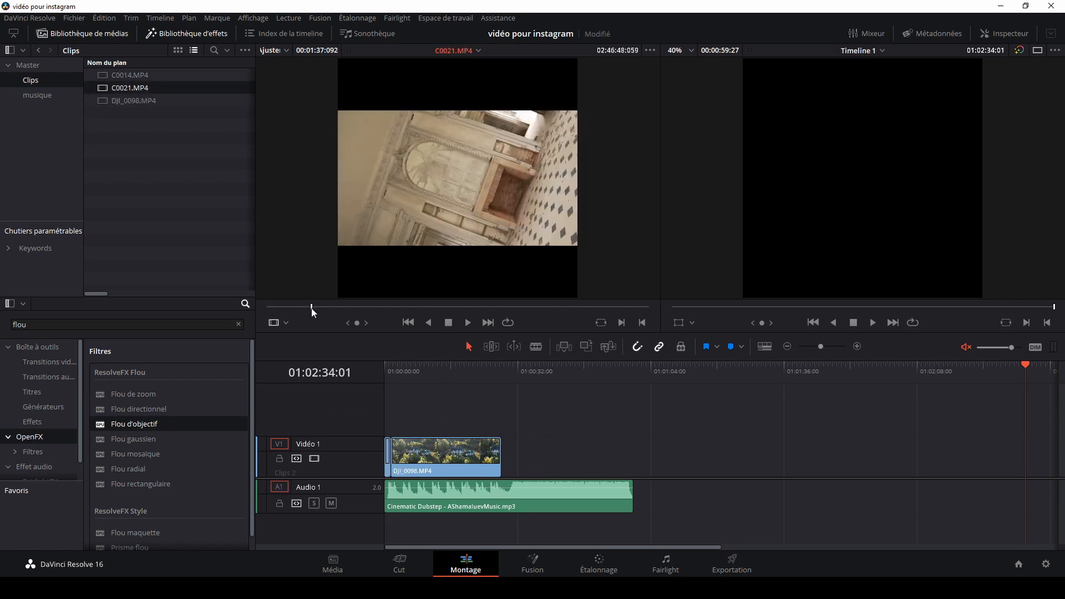
pyautogui.press('i')
pyautogui.moveTo(314, 306); pyautogui.dragTo(335, 317)
pyautogui.press('o')
pyautogui.moveTo(372, 232); pyautogui.dragTo(502, 451)
# Add a second C0014.MP4 excerpt, video only, after the C0021.MP4 clip, filling Vidéo 1 up to the music's end
pyautogui.doubleClick(137, 78)
pyautogui.moveTo(301, 308); pyautogui.dragTo(385, 311)
pyautogui.press('i')
pyautogui.press('o')
pyautogui.moveTo(445, 287); pyautogui.dragTo(632, 453)
# Set the first C0014.MP4 clip's zoom to 1.990 and its X position to -45 to fill the square frame
pyautogui.click(438, 366)
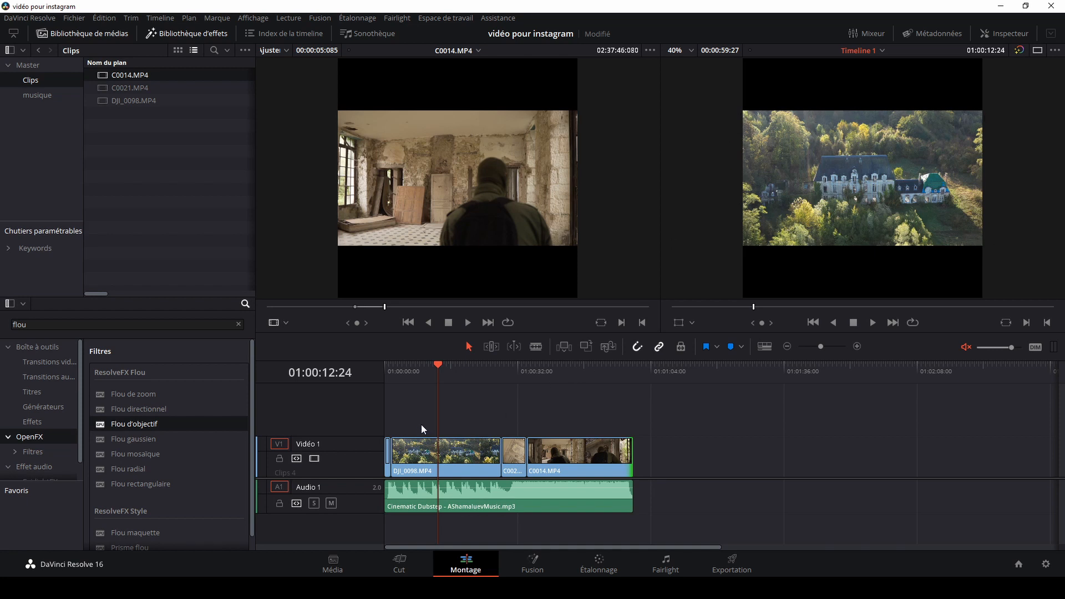
pyautogui.click(388, 367)
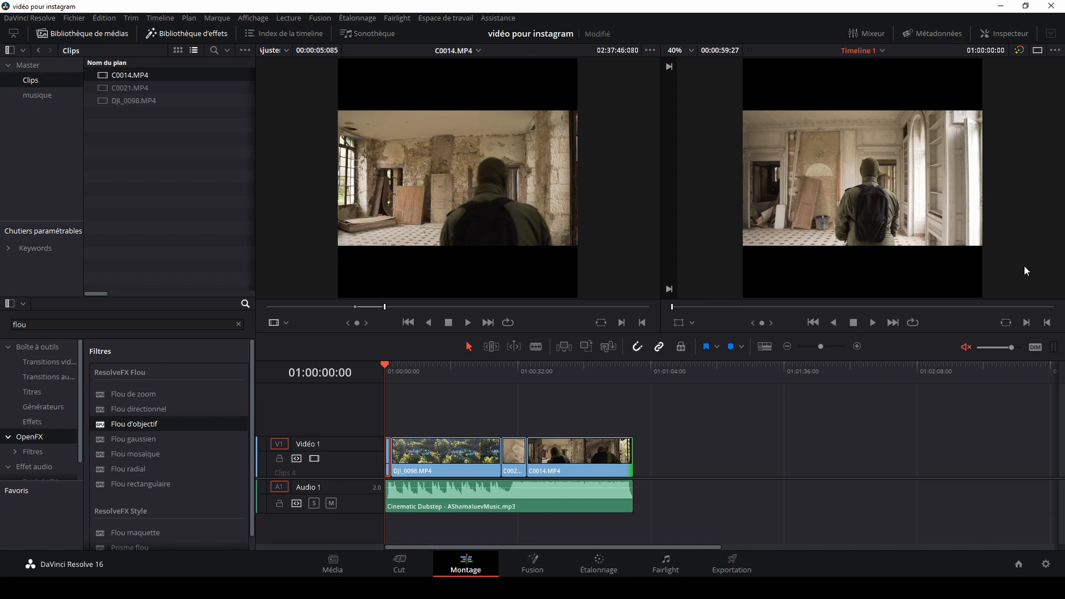
pyautogui.click(1008, 32)
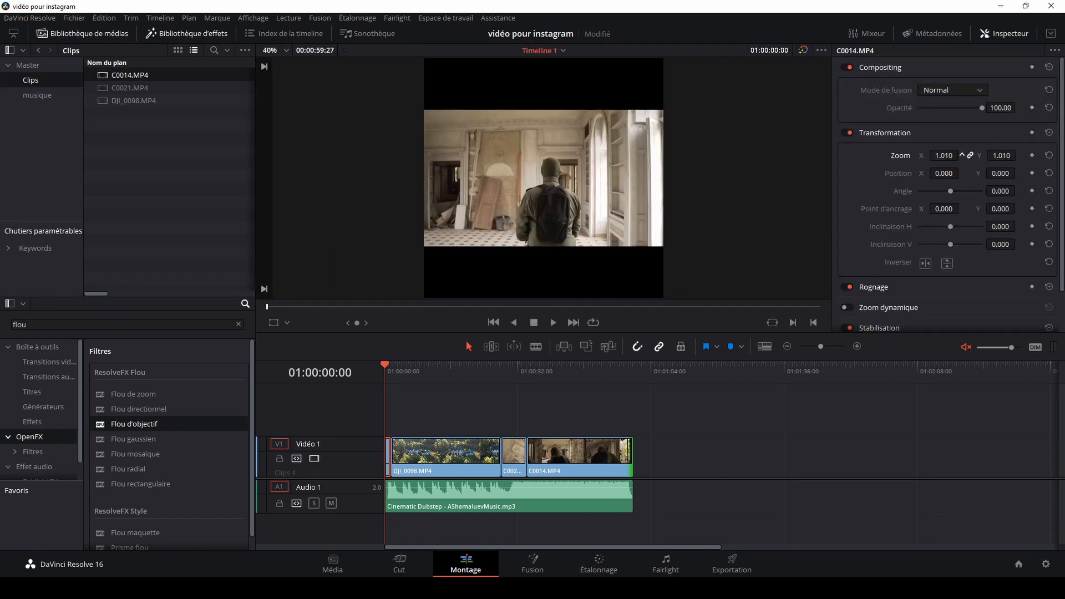
pyautogui.moveTo(944, 156); pyautogui.dragTo(1046, 176)
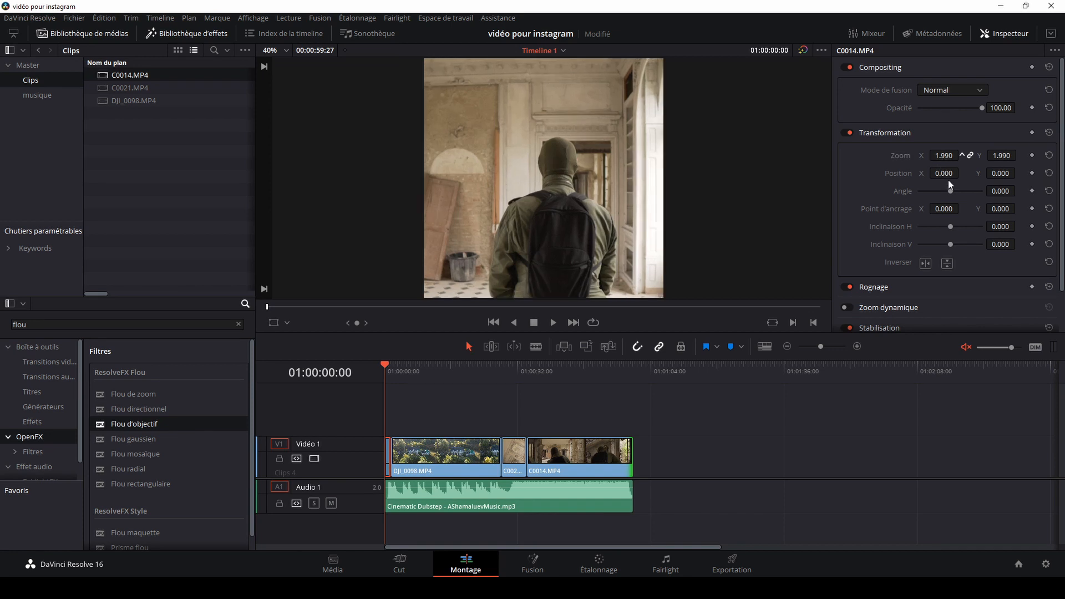
pyautogui.moveTo(944, 173)
pyautogui.mouseDown()
pyautogui.moveTo(919, 173)
pyautogui.moveTo(932, 178)
pyautogui.mouseUp()
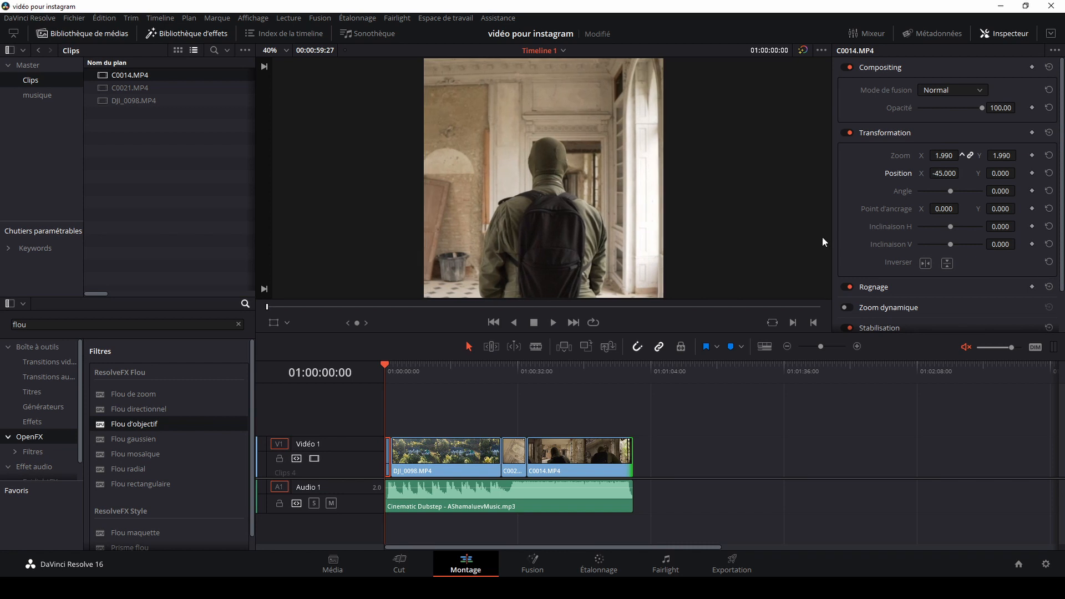
# Set the DJI_0098.MP4 clip's zoom to 1.820 and its X position to about -119
pyautogui.click(430, 447)
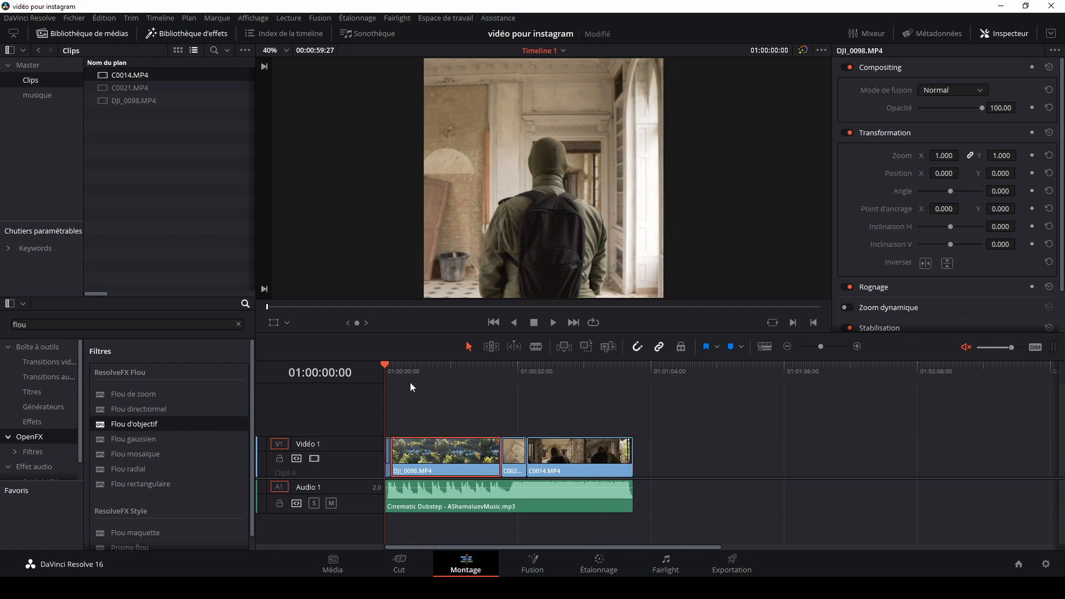
pyautogui.click(427, 376)
pyautogui.moveTo(944, 155)
pyautogui.mouseDown()
pyautogui.moveTo(963, 155)
pyautogui.moveTo(940, 173)
pyautogui.mouseUp()
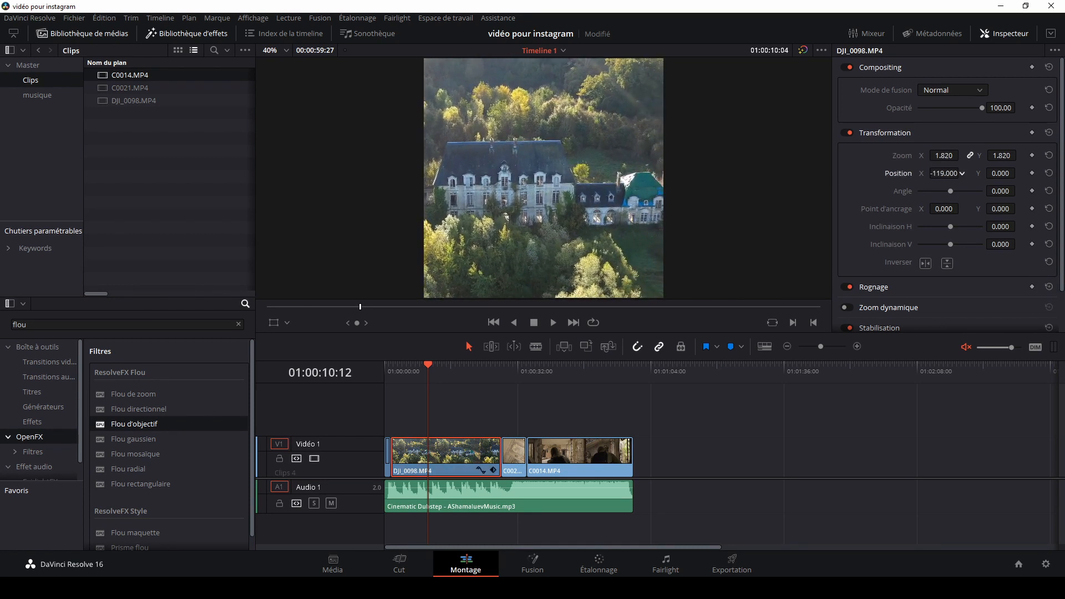
# Enlarge and reposition the C0021.MP4 clip, and set the last C0014.MP4 clip's zoom to 1.810 and X position to -62
pyautogui.click(512, 376)
pyautogui.moveTo(963, 154); pyautogui.dragTo(918, 173)
pyautogui.click(574, 463)
pyautogui.moveTo(543, 367); pyautogui.dragTo(386, 371)
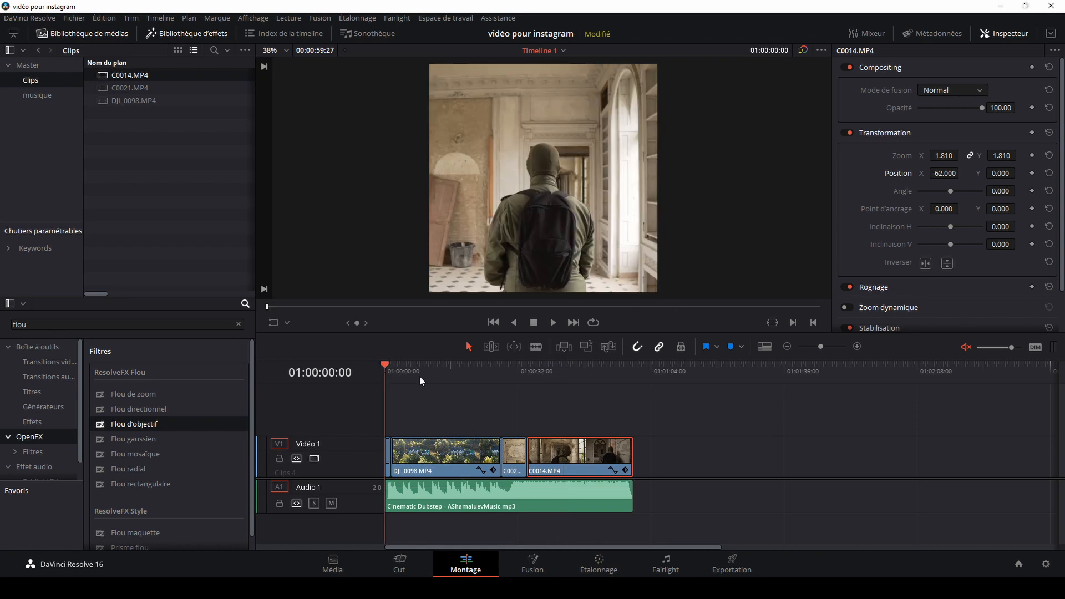
pyautogui.moveTo(429, 368); pyautogui.dragTo(565, 361)
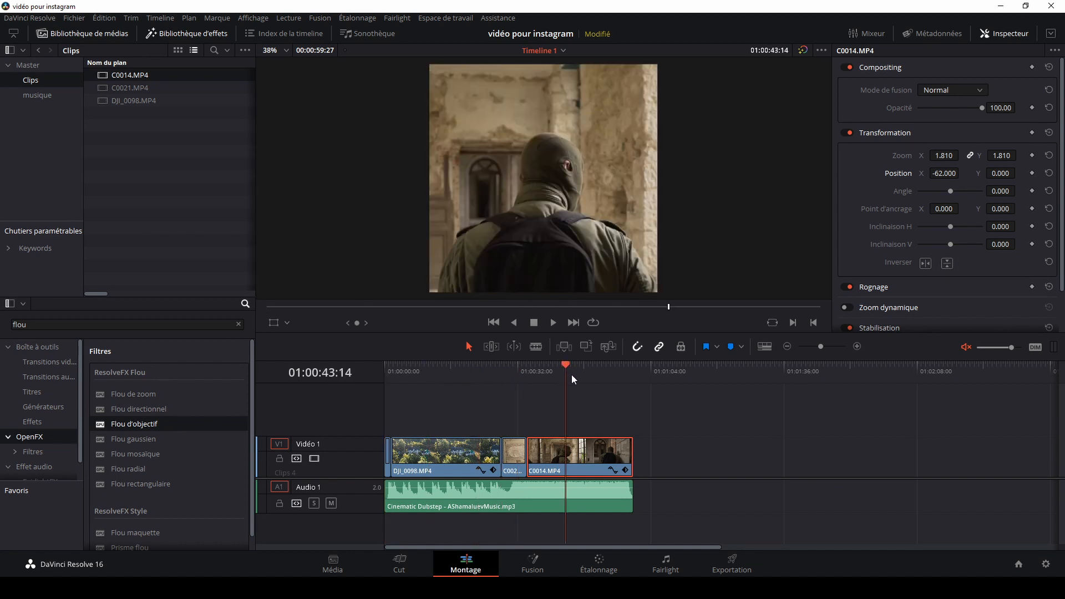
# Open the export page and name the output file "export instagram"
pyautogui.click(736, 565)
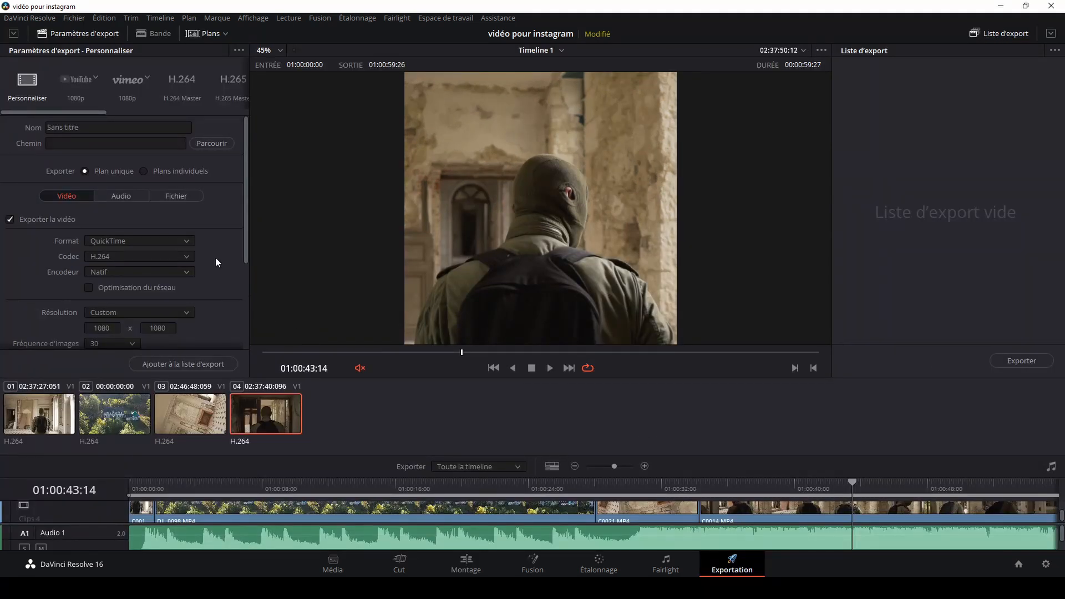
pyautogui.click(90, 127)
pyautogui.moveTo(90, 127); pyautogui.dragTo(3, 130)
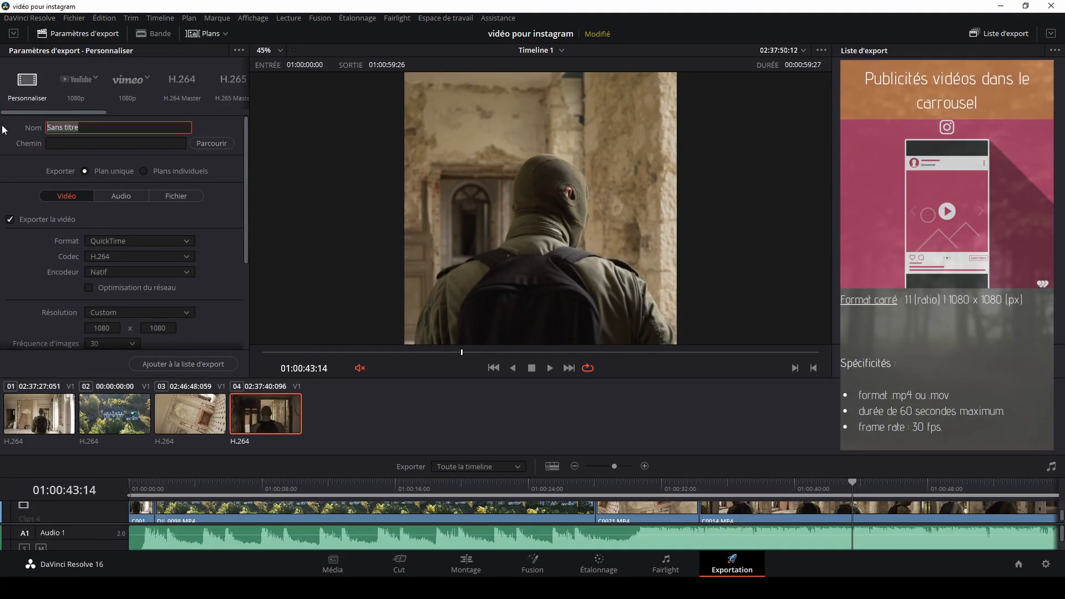
pyautogui.write('export instagram')
pyautogui.scroll(-2, 135, 222)
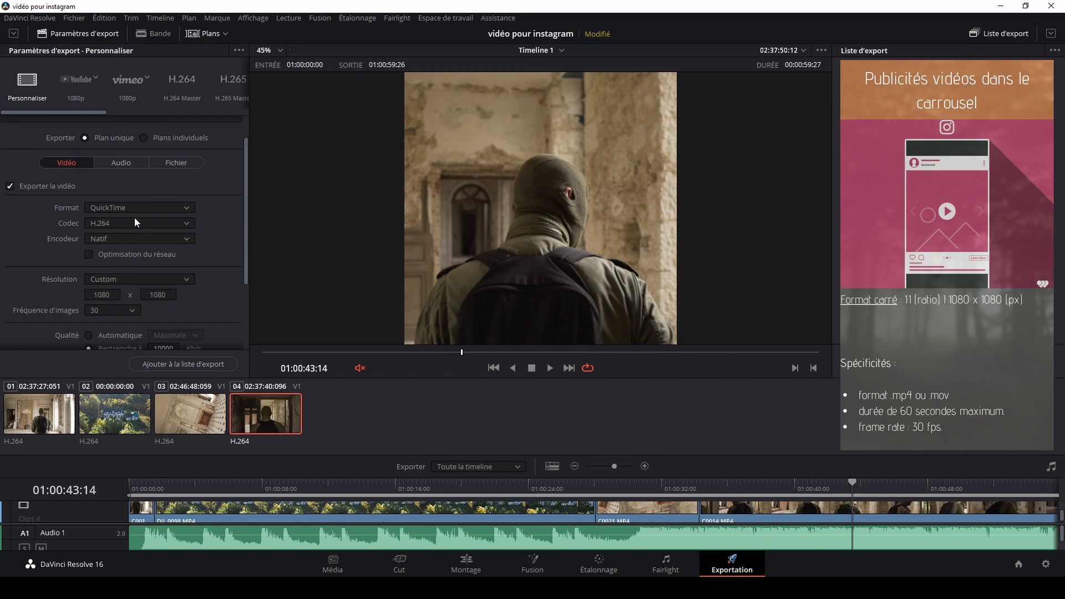
# Set the video export format to MP4 with the H.264 codec
pyautogui.click(129, 208)
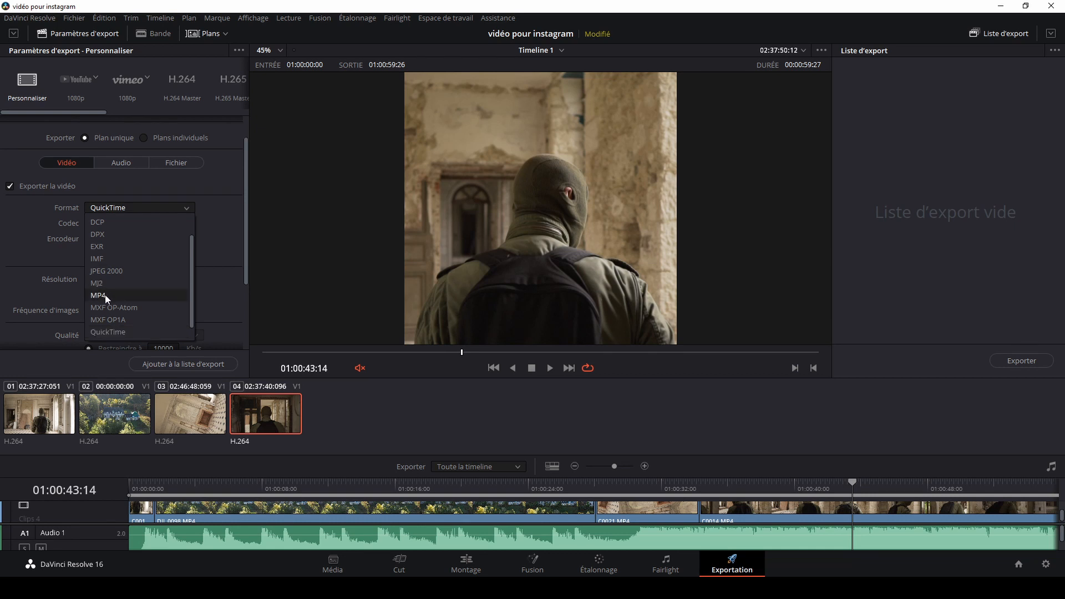
pyautogui.click(105, 294)
pyautogui.click(108, 223)
pyautogui.click(108, 224)
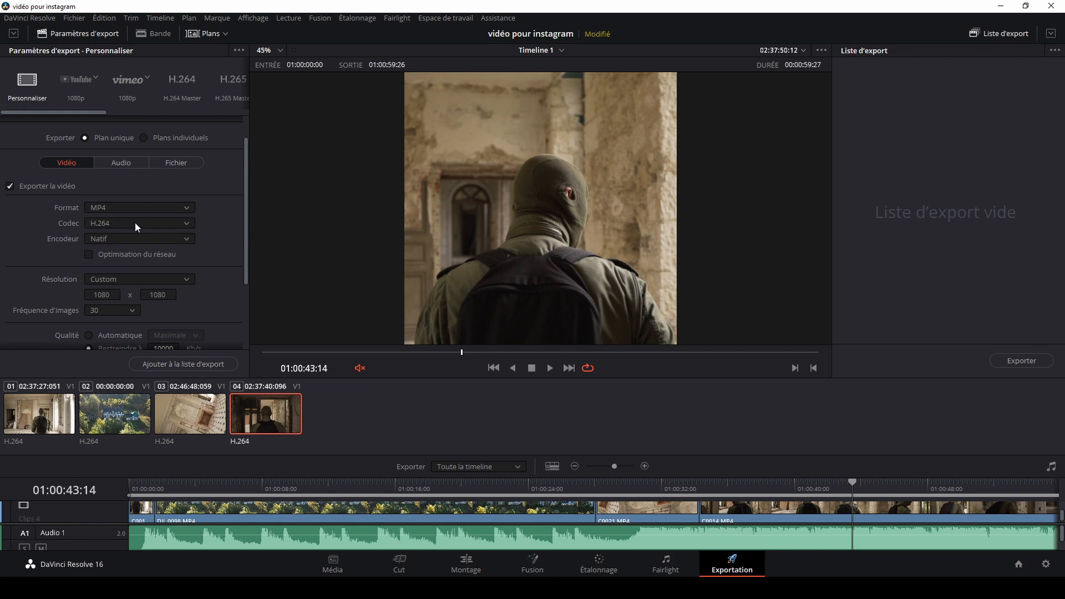
# Set the video export quality to automatic instead of a restricted bitrate
pyautogui.scroll(-2, 134, 222)
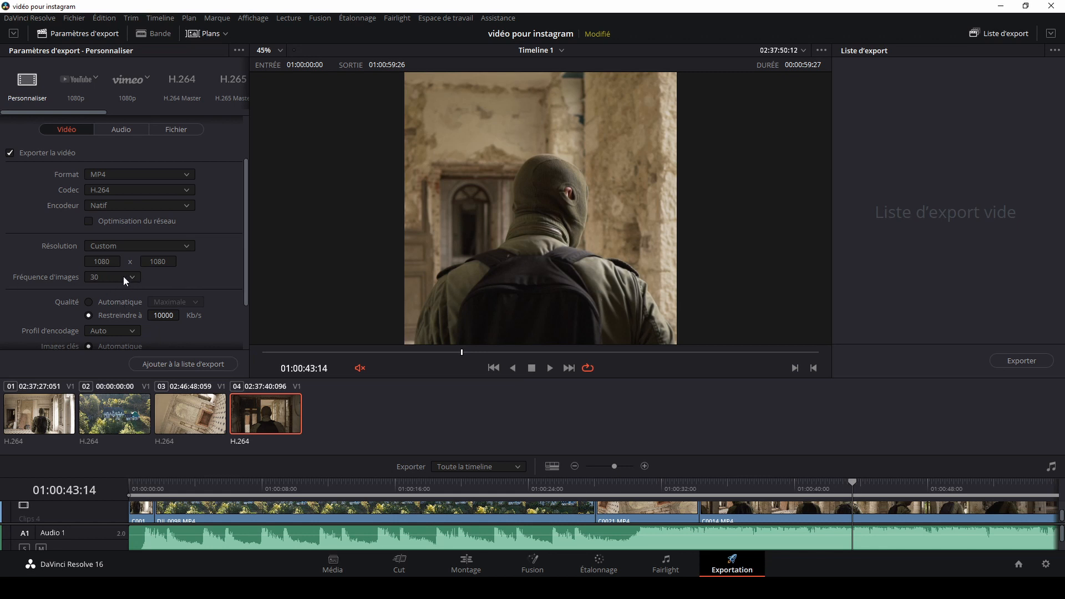
pyautogui.scroll(-2, 123, 277)
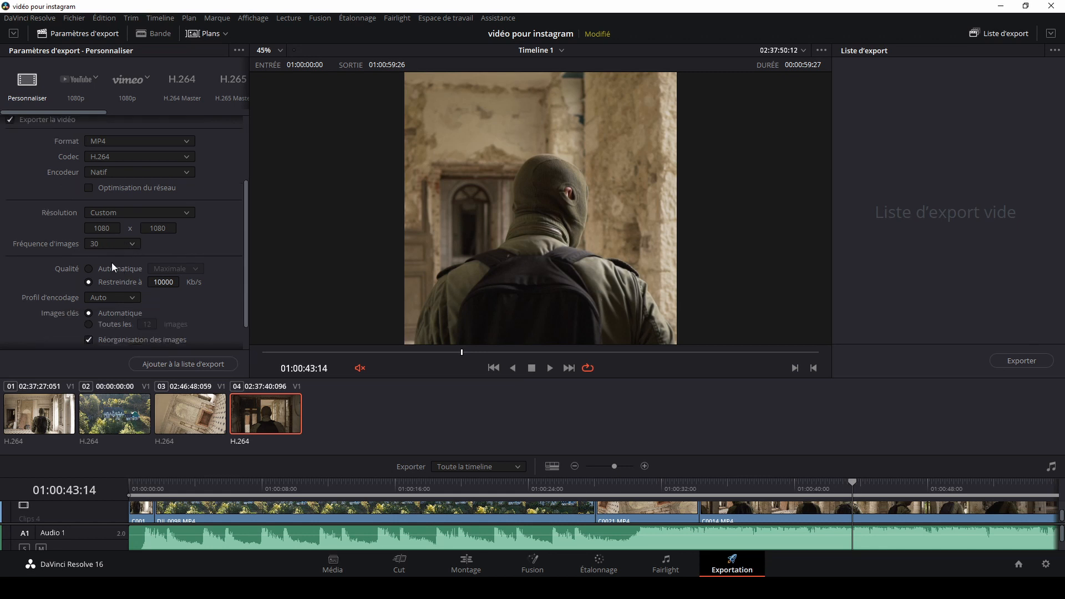
pyautogui.click(92, 268)
# Check the audio and file export settings, and add the video to the render queue and start rendering it
pyautogui.scroll(4, 209, 285)
pyautogui.click(133, 160)
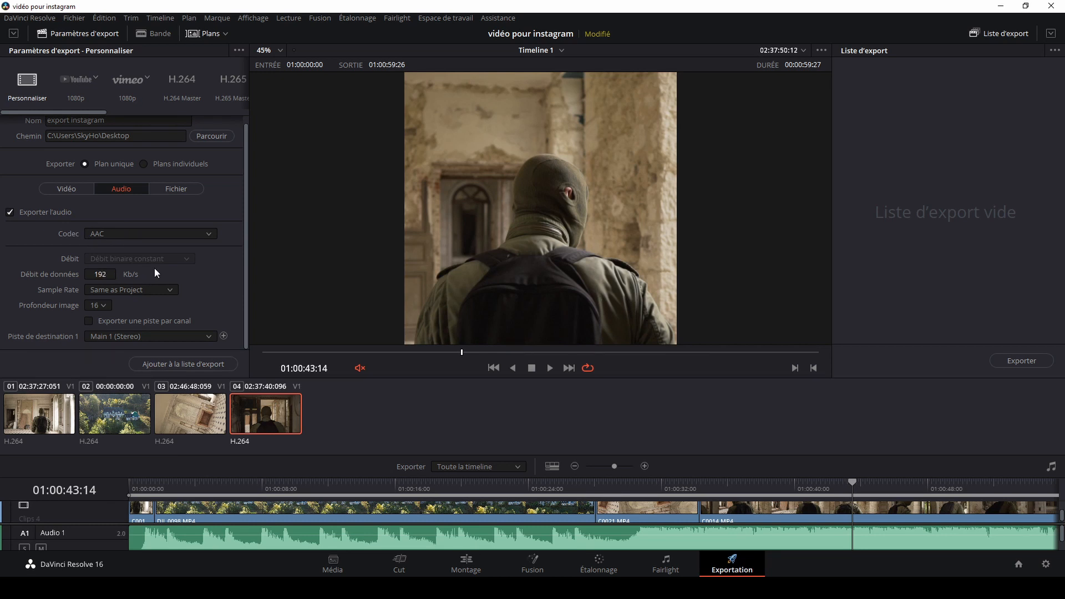
pyautogui.scroll(1, 169, 264)
pyautogui.click(176, 196)
pyautogui.click(60, 195)
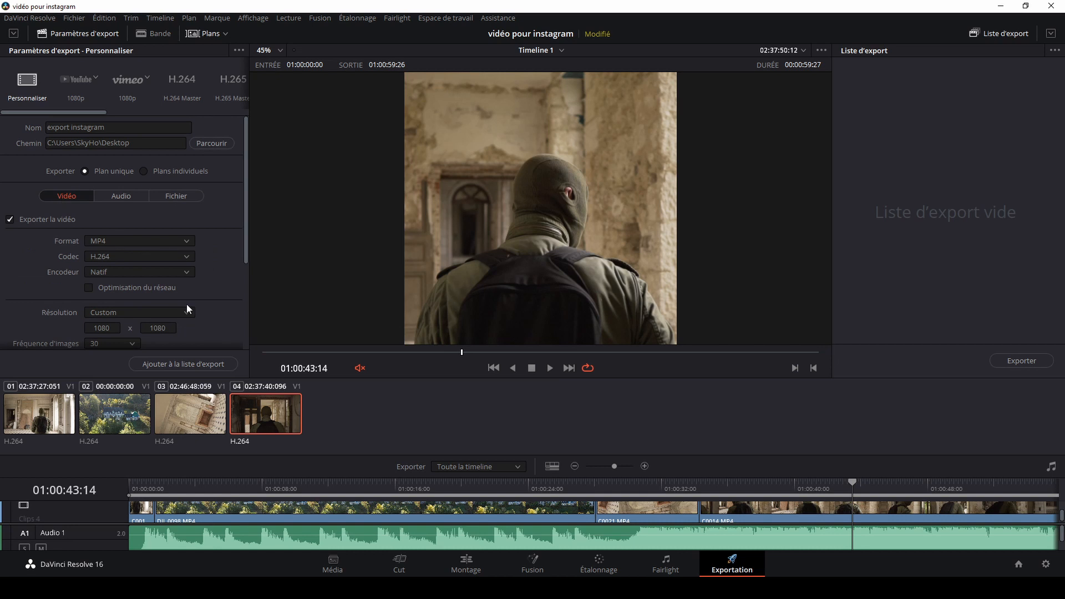
pyautogui.click(189, 364)
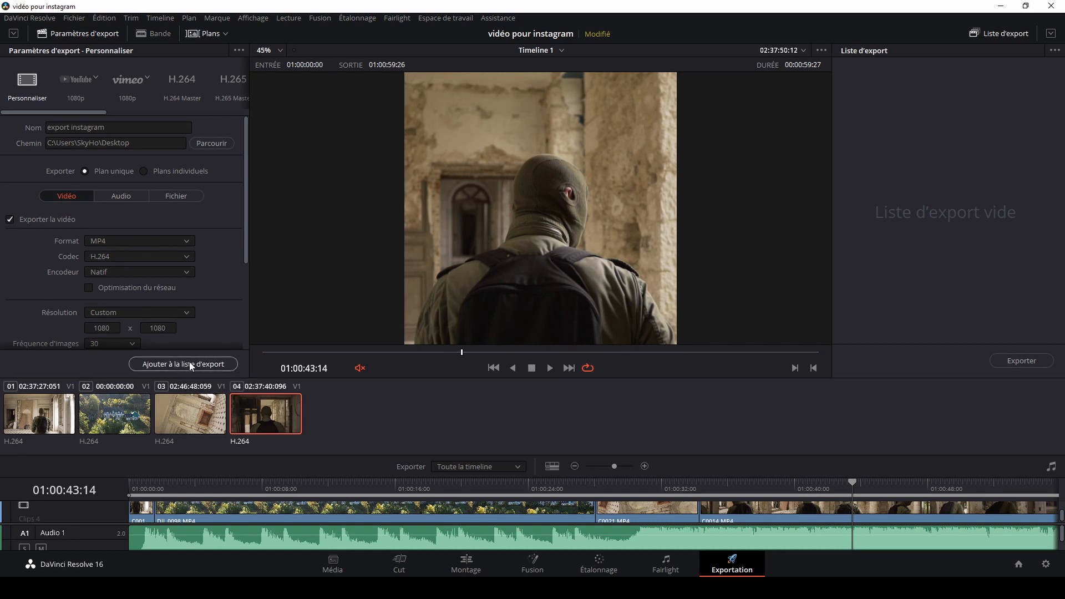
pyautogui.click(1020, 361)
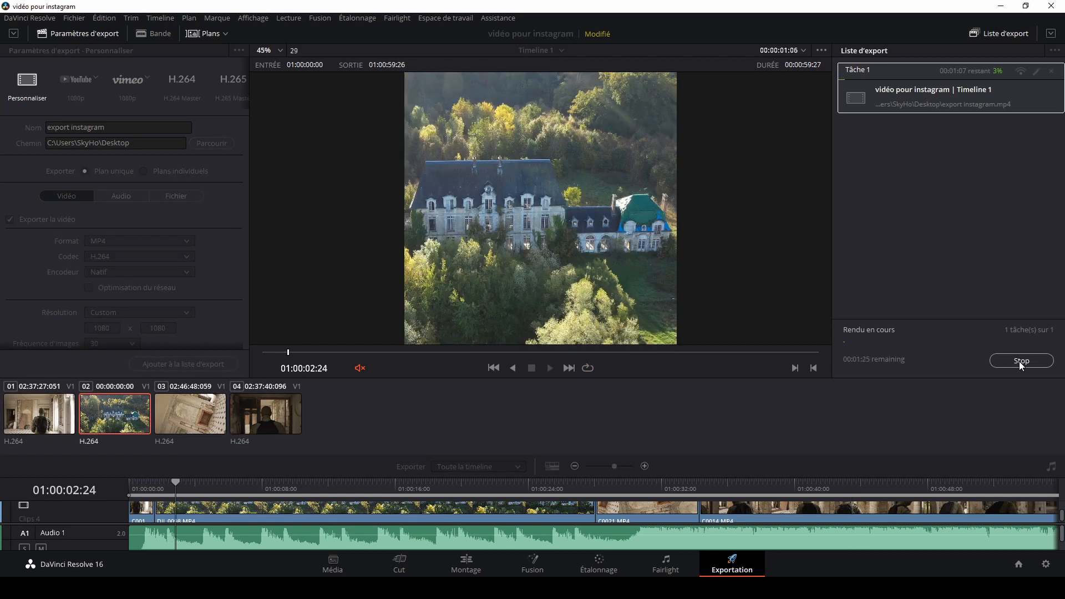